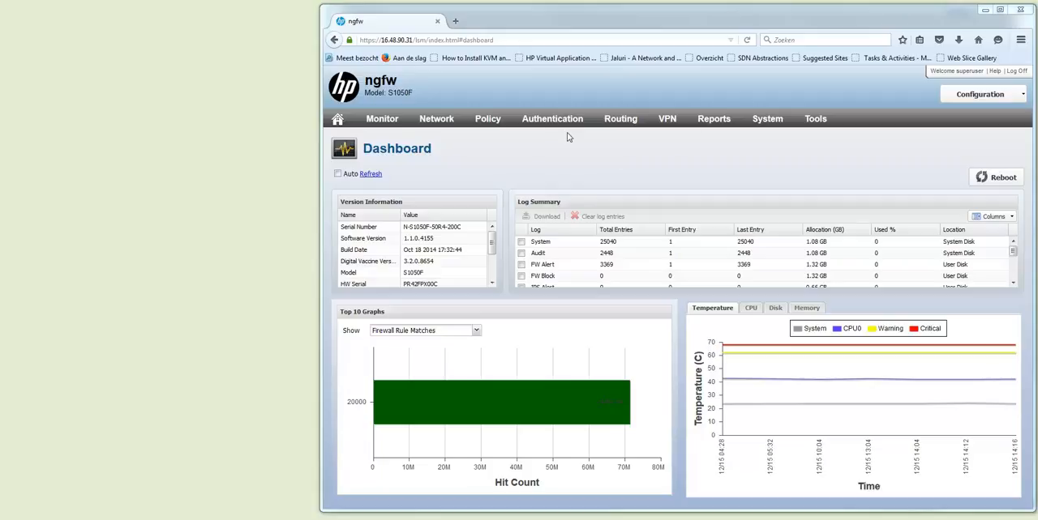
# Step: Add syslog server 192.168.1.6 on port 514 with alert and block facility 4 to the Remote System Log notification contact
pyautogui.moveTo(474, 124)
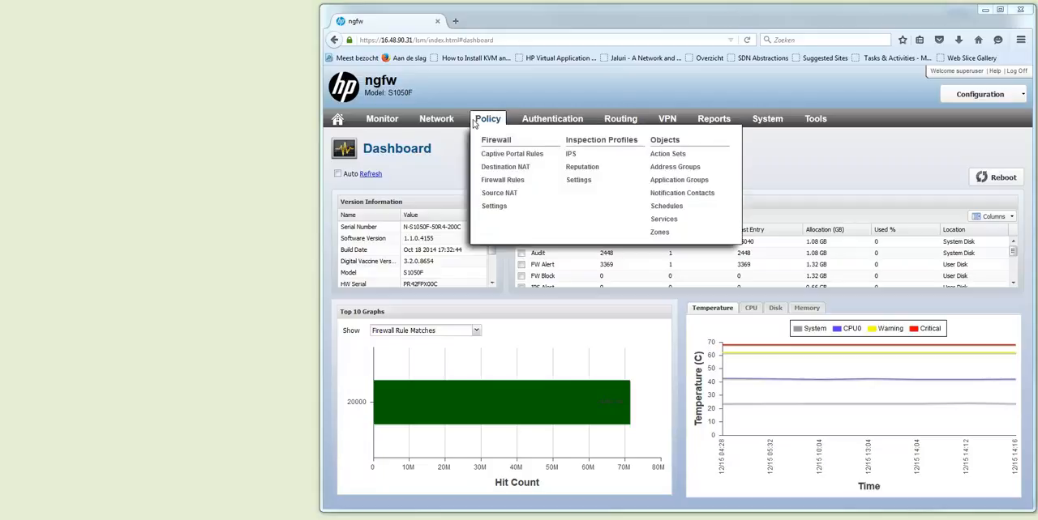
pyautogui.click(495, 180)
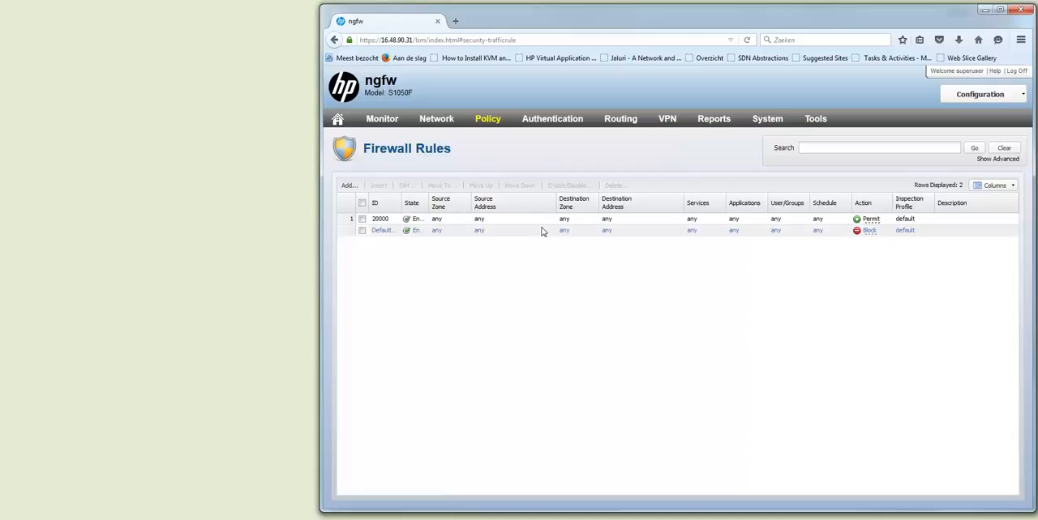
pyautogui.moveTo(495, 127)
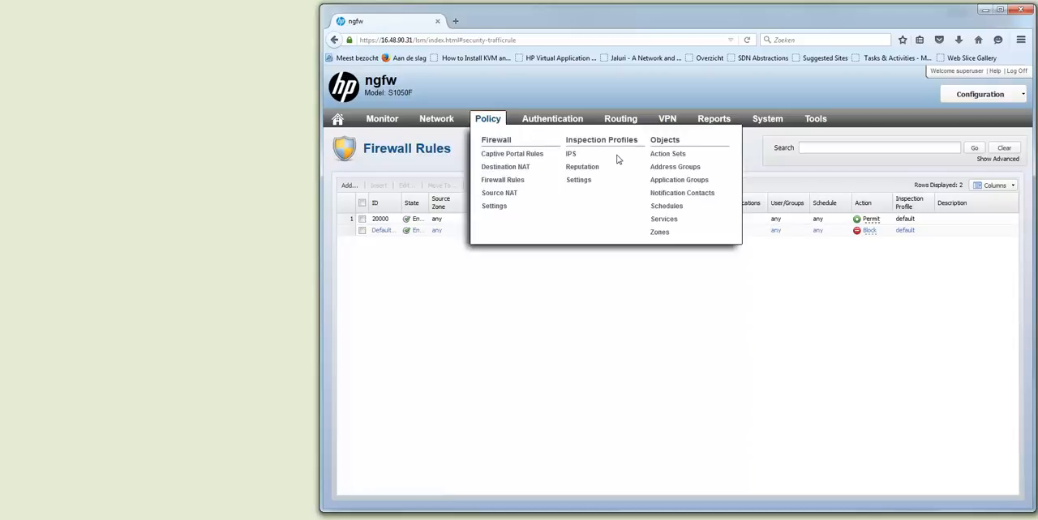
pyautogui.click(655, 194)
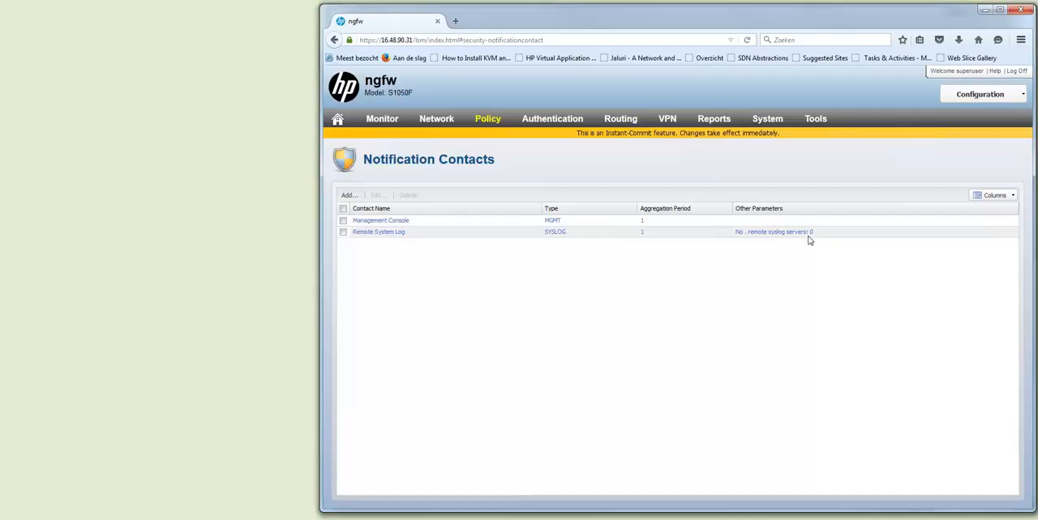
pyautogui.click(344, 233)
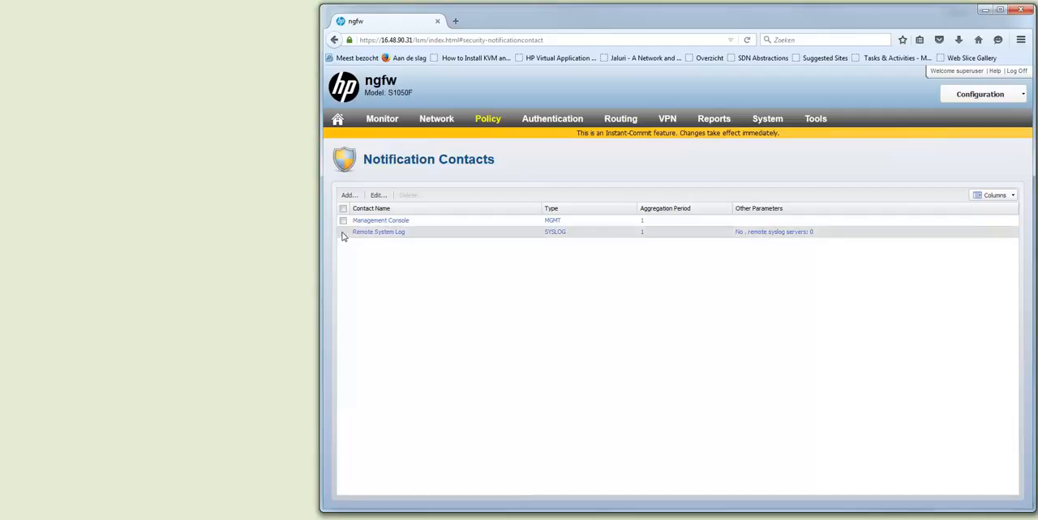
pyautogui.click(378, 195)
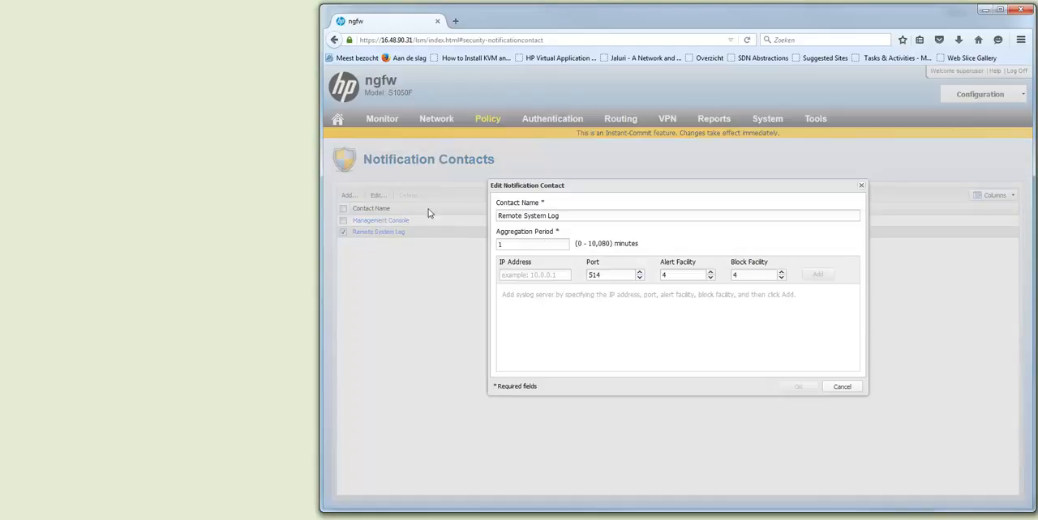
pyautogui.click(522, 272)
pyautogui.write('192.168.')
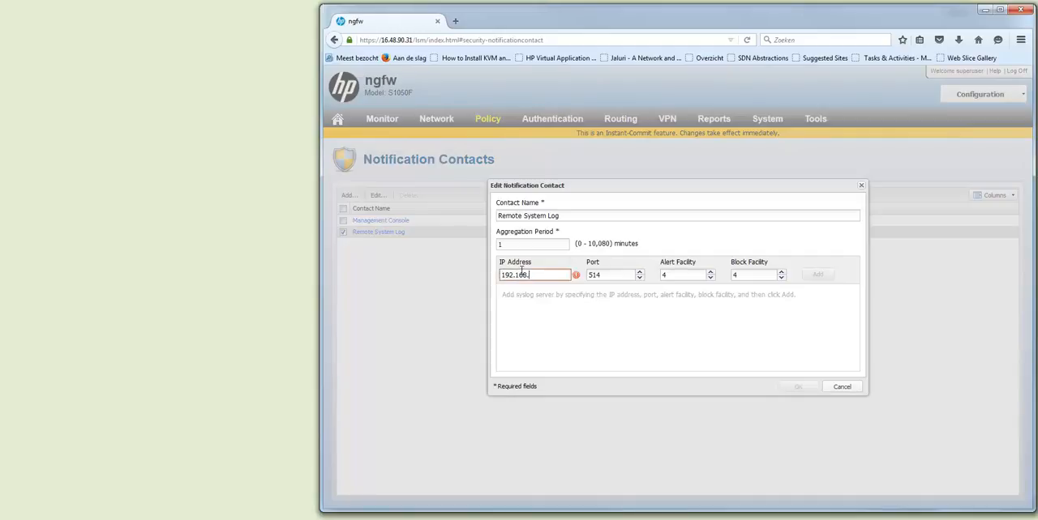
pyautogui.write('1.6')
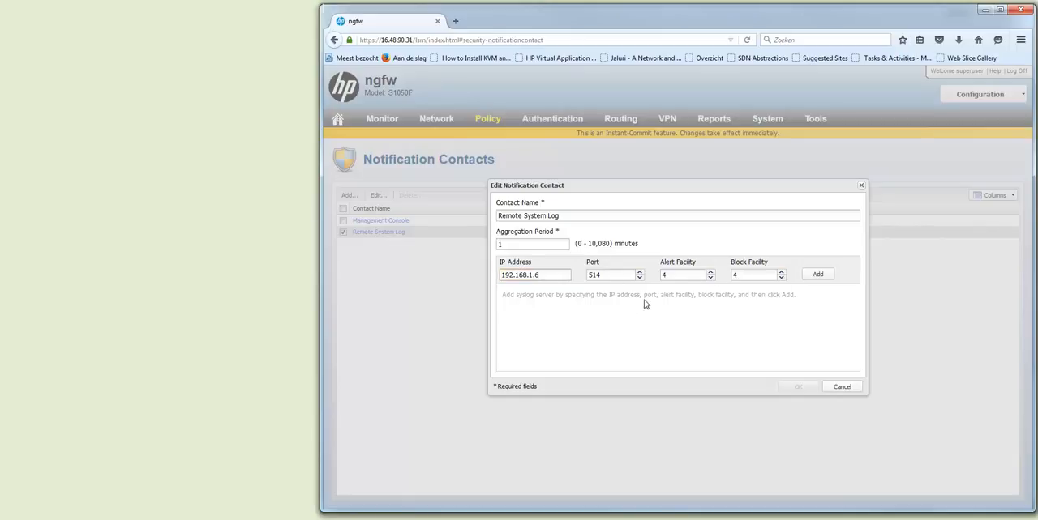
pyautogui.click(817, 275)
pyautogui.click(799, 388)
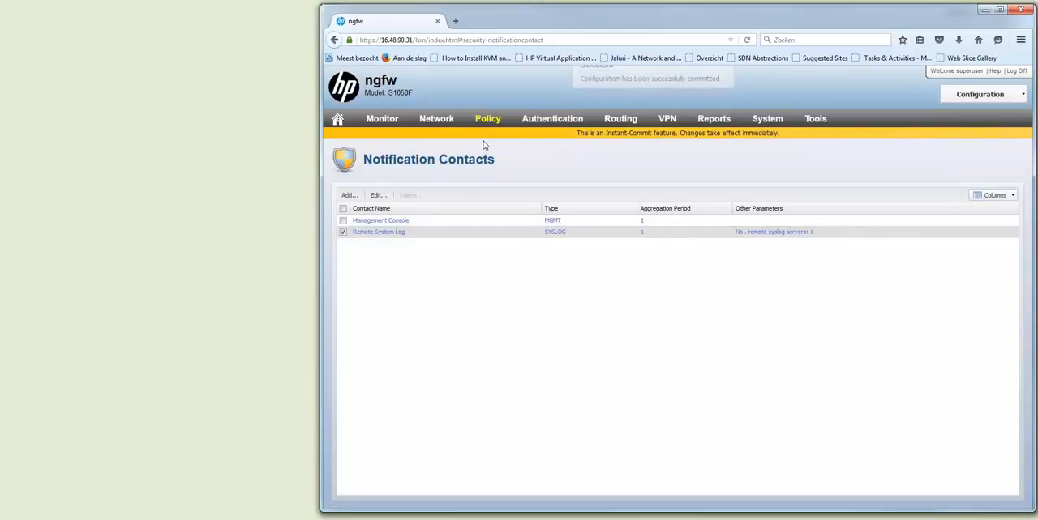
# Step: Add Remote System Log as a notification contact of the Permit + Notify action set
pyautogui.click(490, 118)
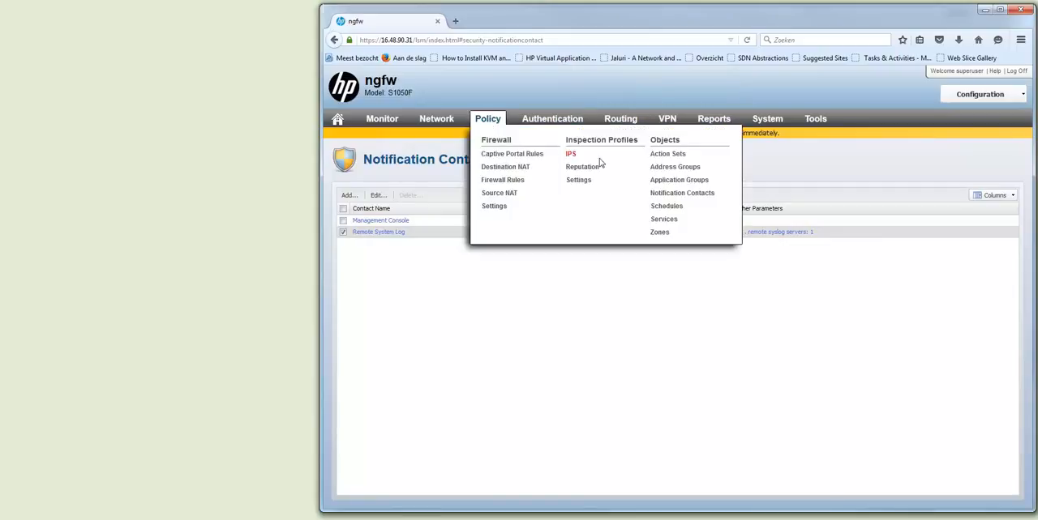
pyautogui.click(661, 156)
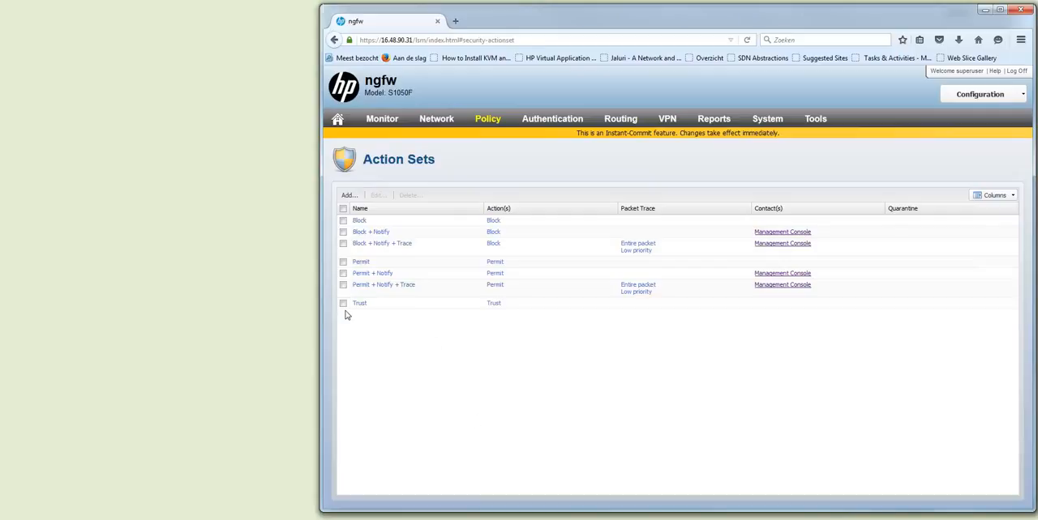
pyautogui.click(343, 273)
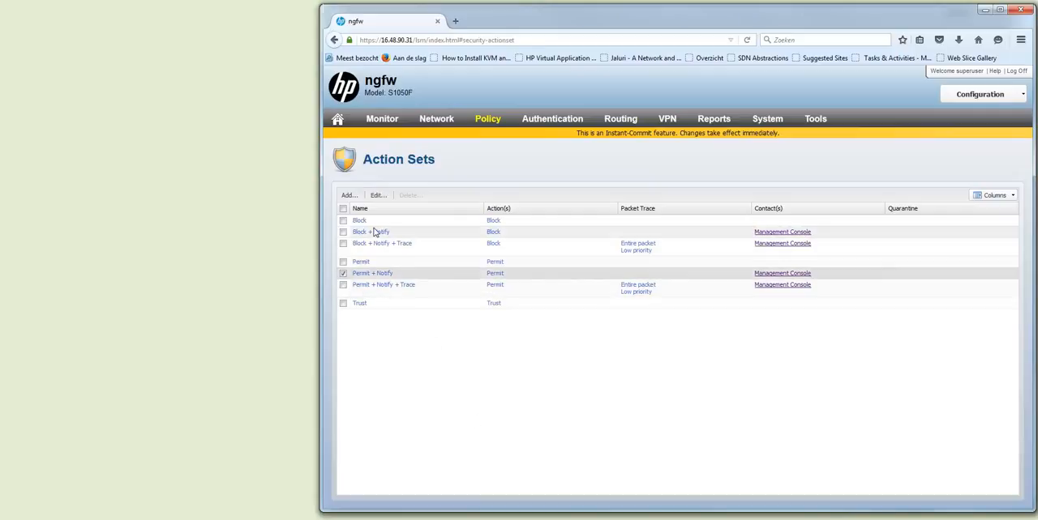
pyautogui.click(378, 195)
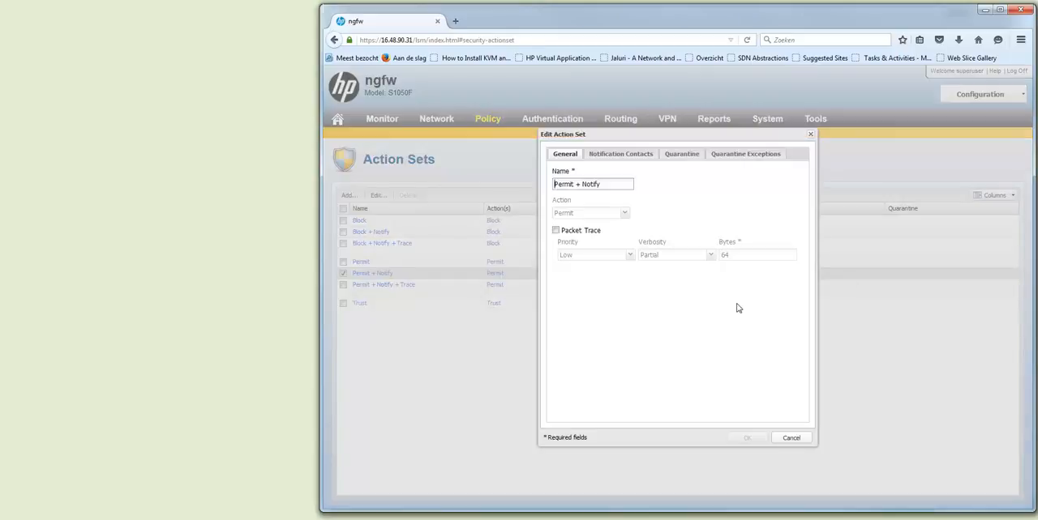
pyautogui.click(637, 156)
pyautogui.click(559, 226)
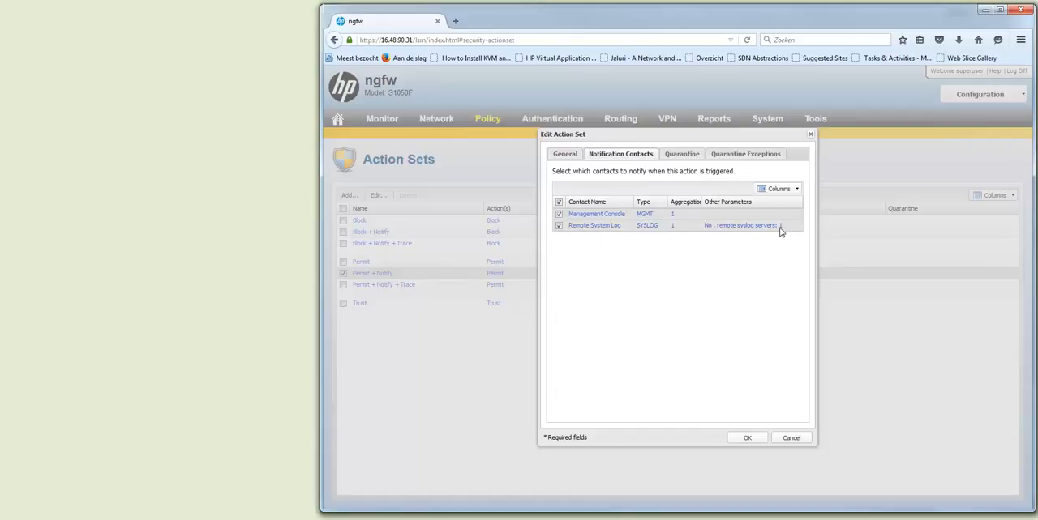
pyautogui.click(746, 440)
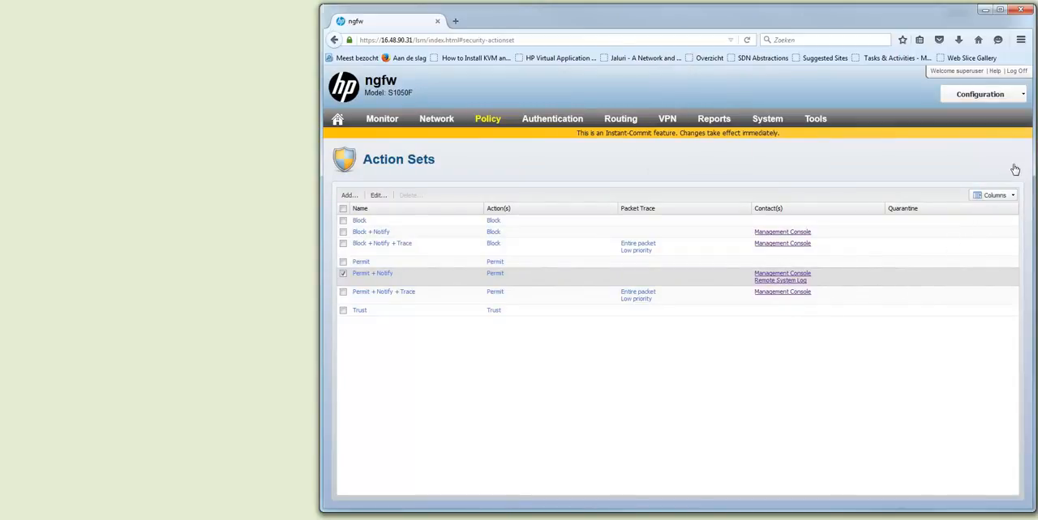
pyautogui.click(1024, 97)
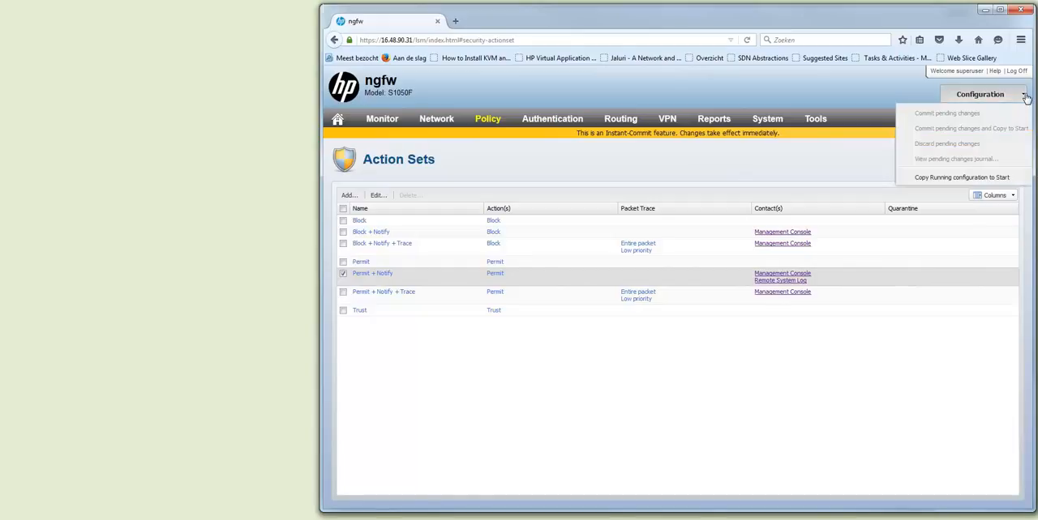
pyautogui.click(1026, 98)
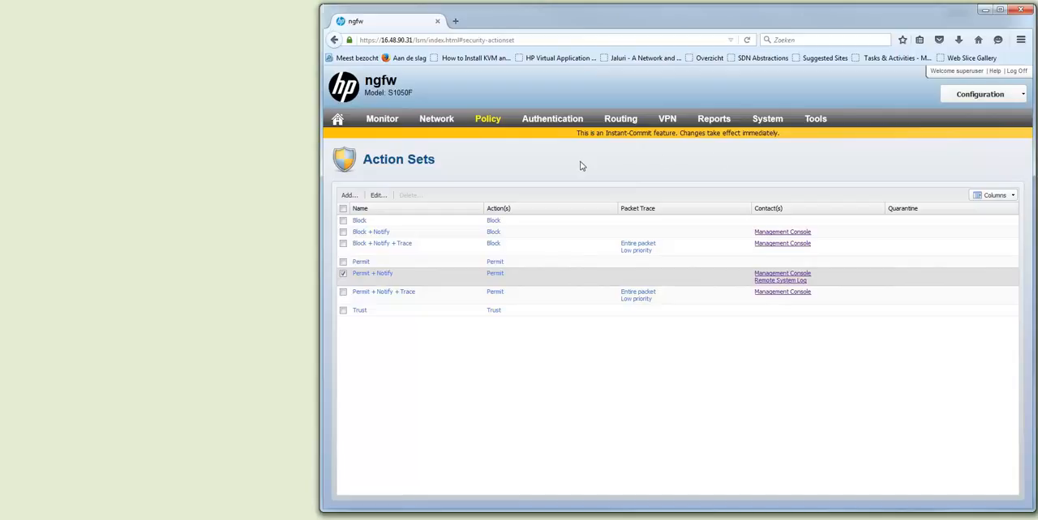
# Step: Change the action set of firewall rule 20000 to Permit + Notify
pyautogui.click(447, 119)
pyautogui.moveTo(487, 119)
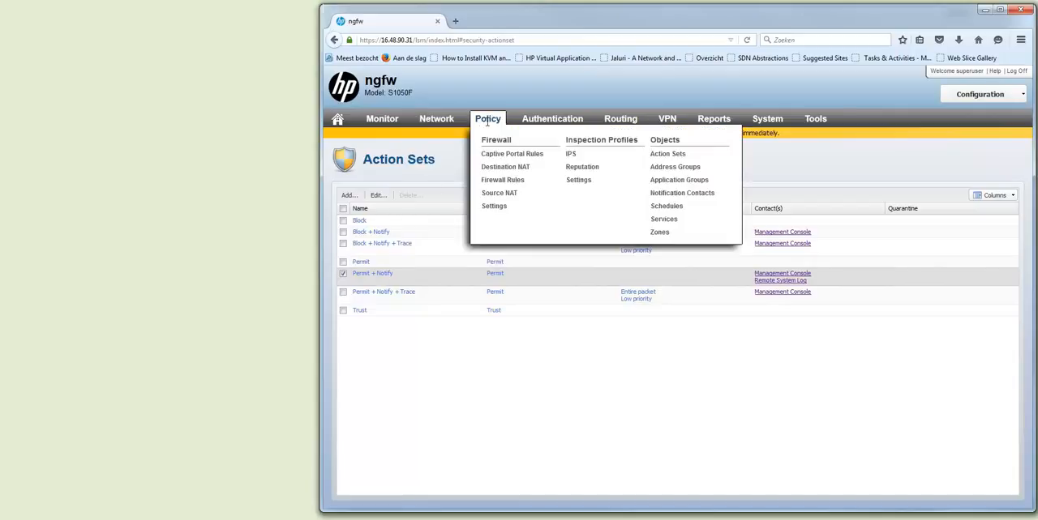
pyautogui.click(497, 185)
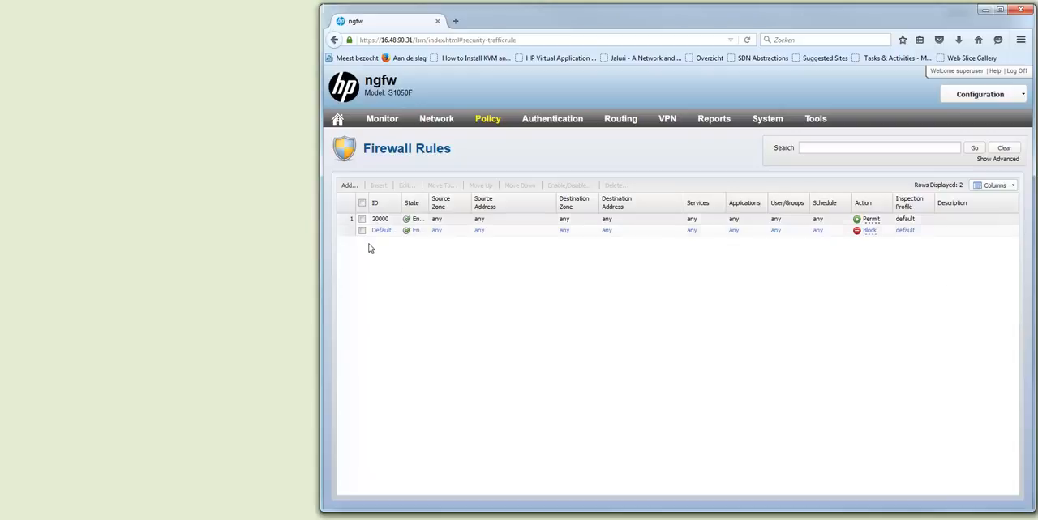
pyautogui.click(362, 219)
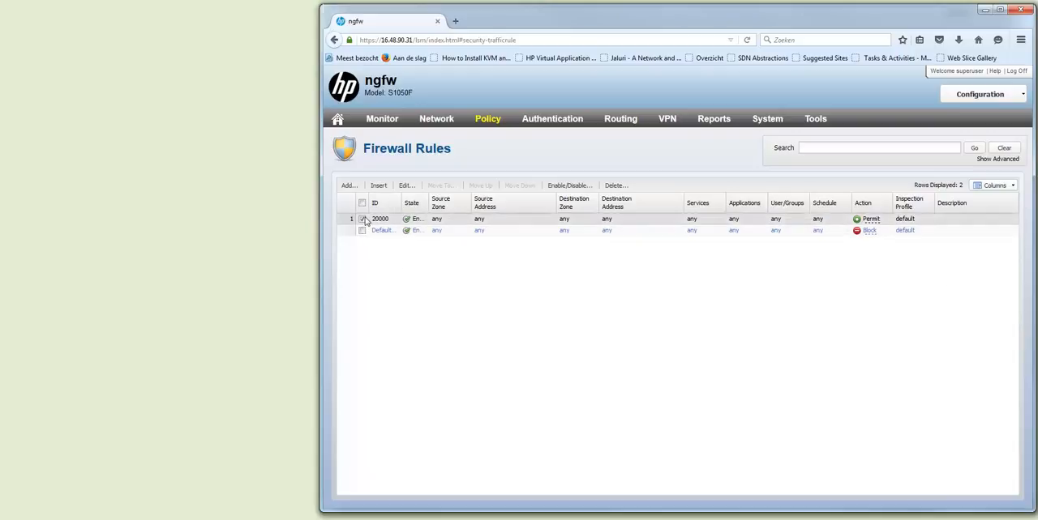
pyautogui.click(406, 186)
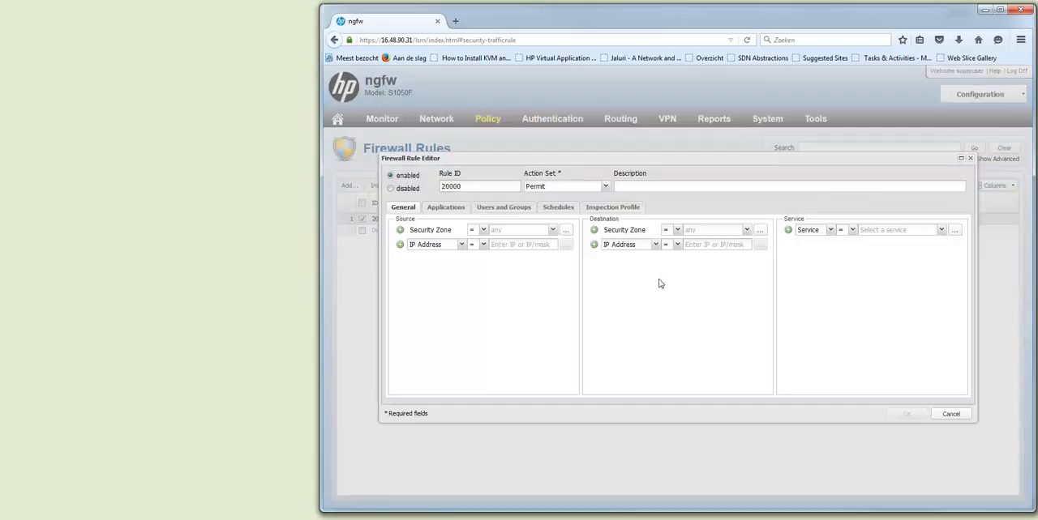
pyautogui.click(606, 188)
pyautogui.click(587, 243)
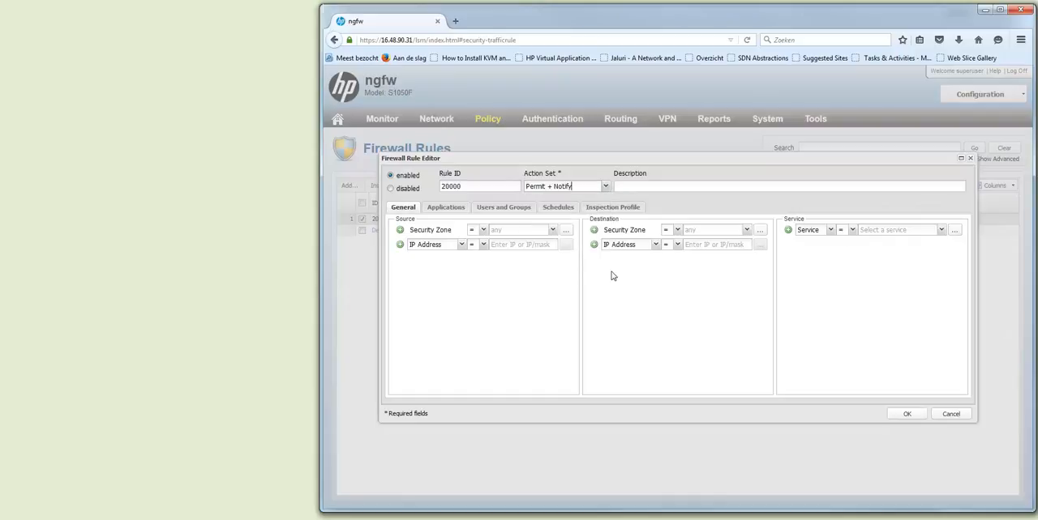
pyautogui.click(899, 417)
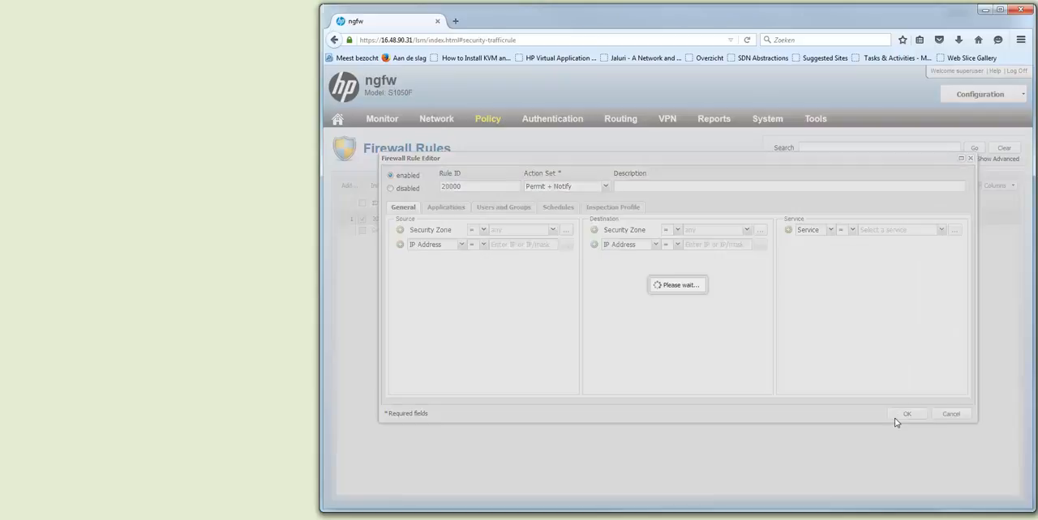
# Step: Commit the pending firewall rule change to the running configuration only
pyautogui.click(1021, 95)
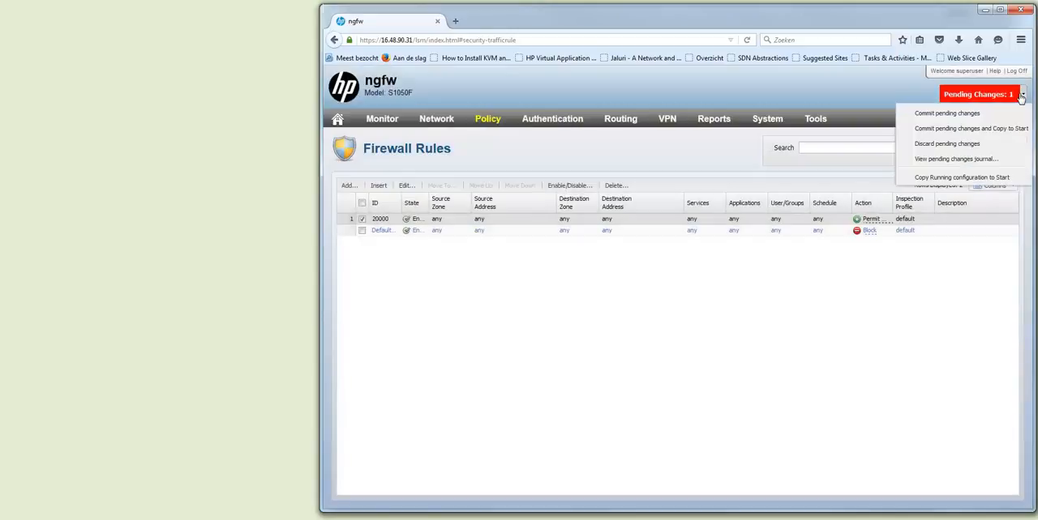
pyautogui.click(987, 113)
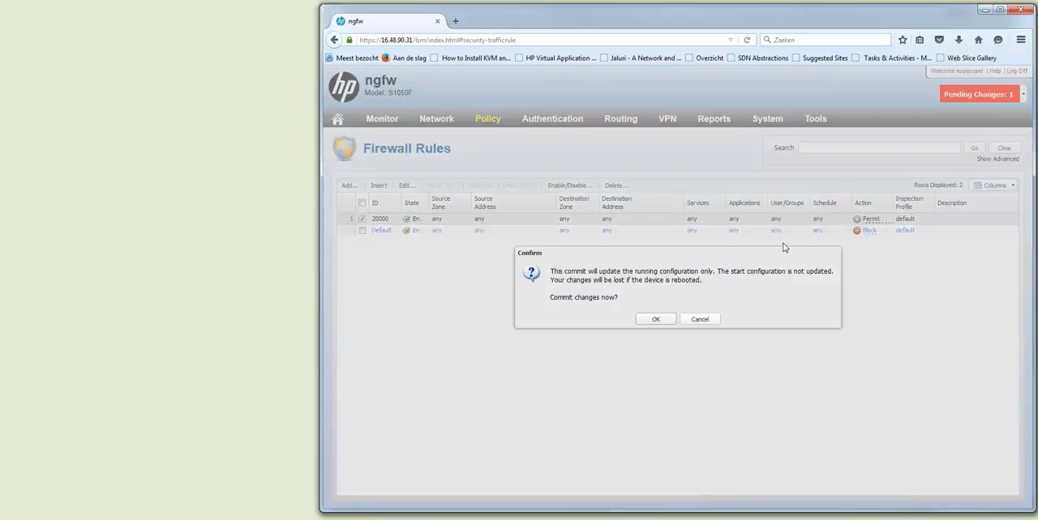
pyautogui.click(655, 321)
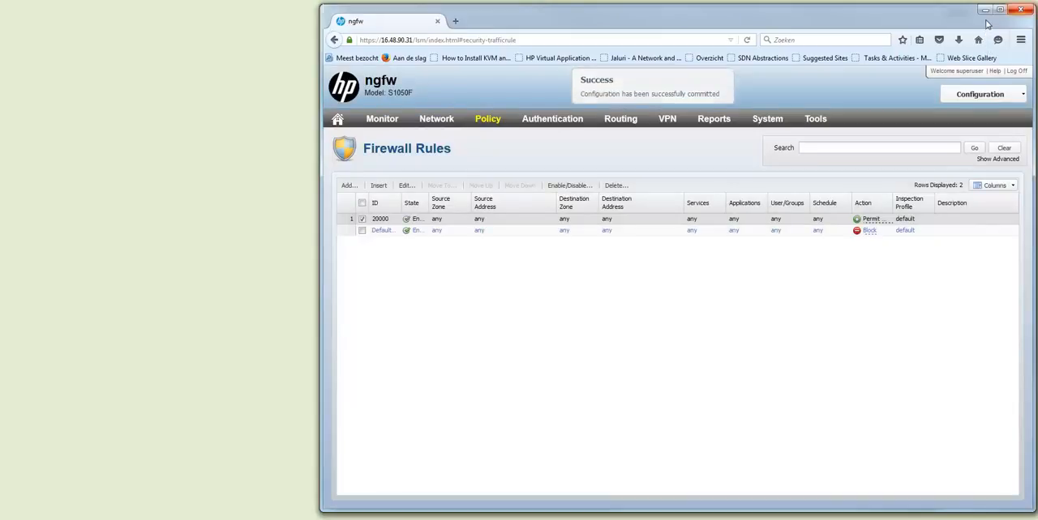
# Step: Switch to HP Intelligent Management Center and open its syslog browser
pyautogui.click(984, 10)
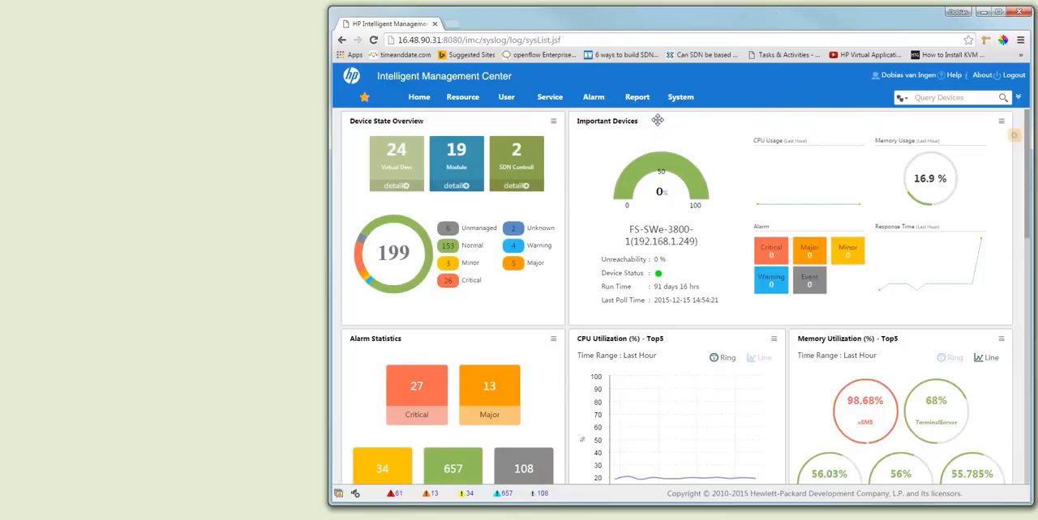
pyautogui.moveTo(599, 103)
pyautogui.moveTo(608, 167)
pyautogui.click(729, 171)
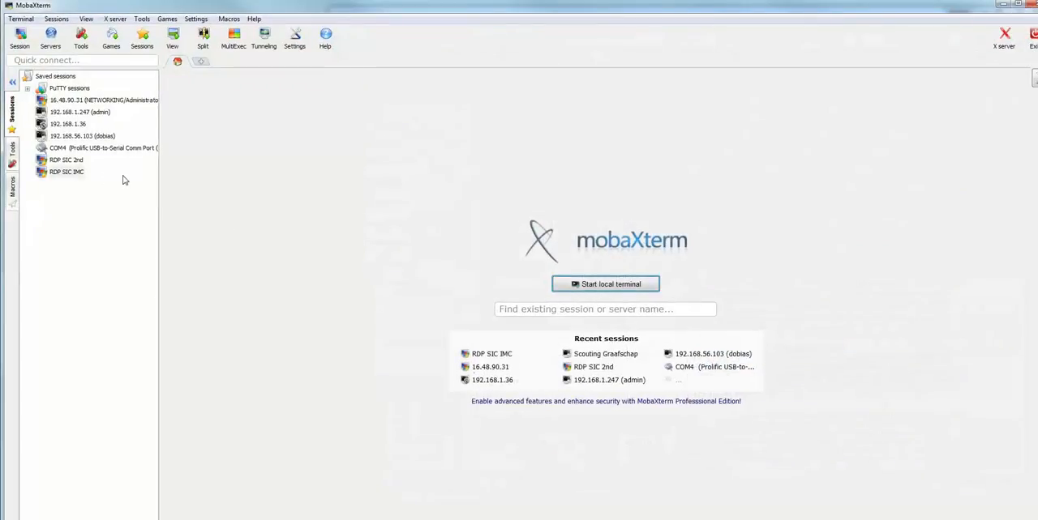
# Step: Start the saved RDP SIC IMC remote desktop session in MobaXterm and minimize the program
pyautogui.doubleClick(75, 172)
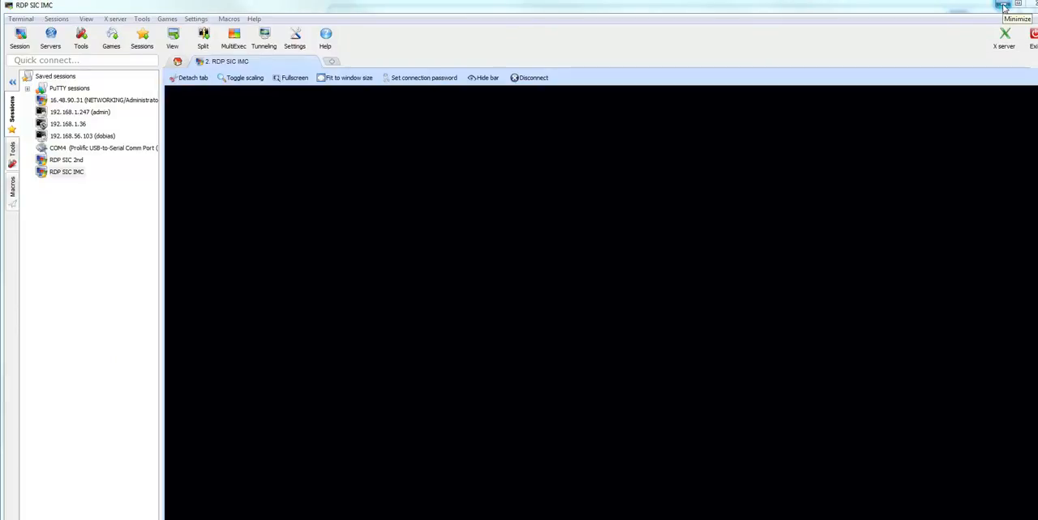
pyautogui.click(1003, 7)
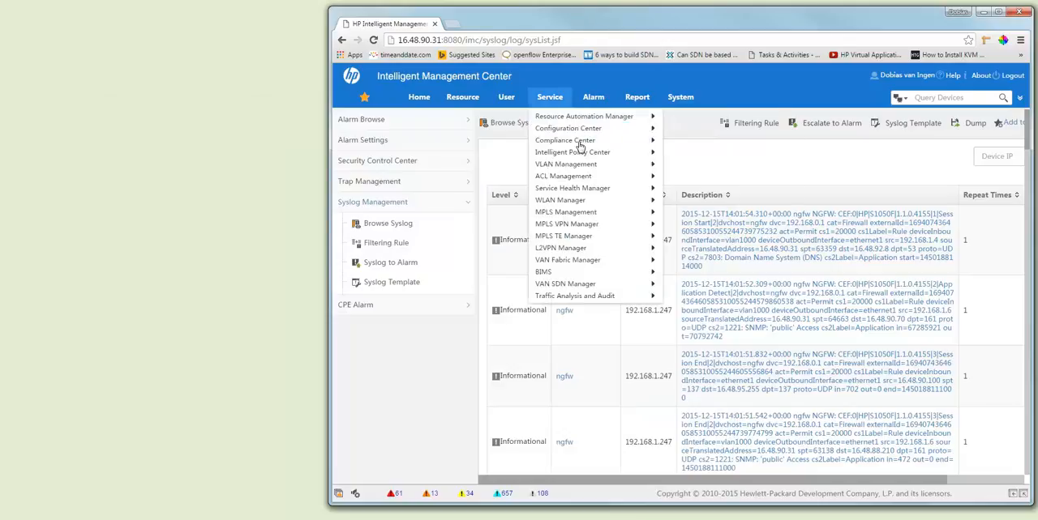
# Step: Refresh the syslog list, examine the newest ngfw entry's detailed description, and return to the list
pyautogui.click(408, 225)
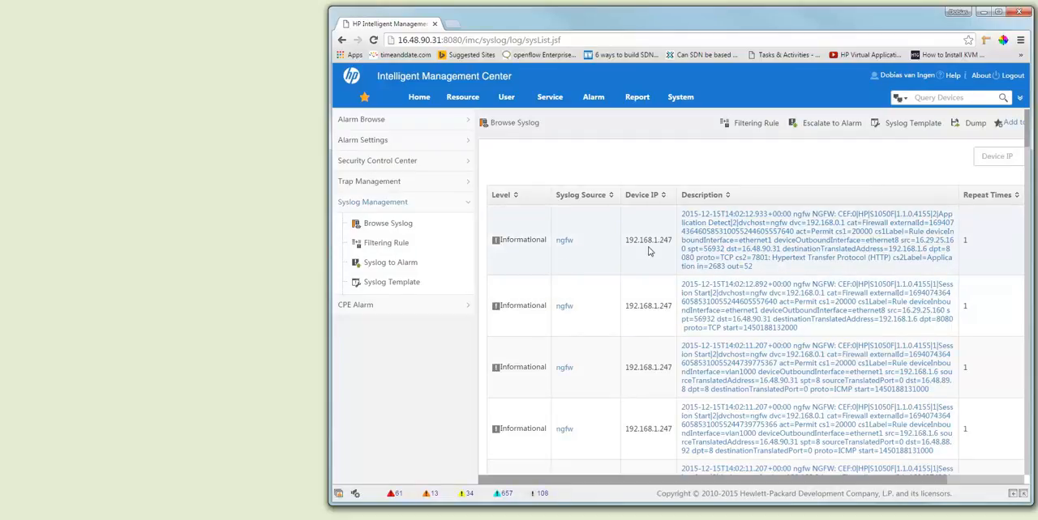
pyautogui.click(747, 240)
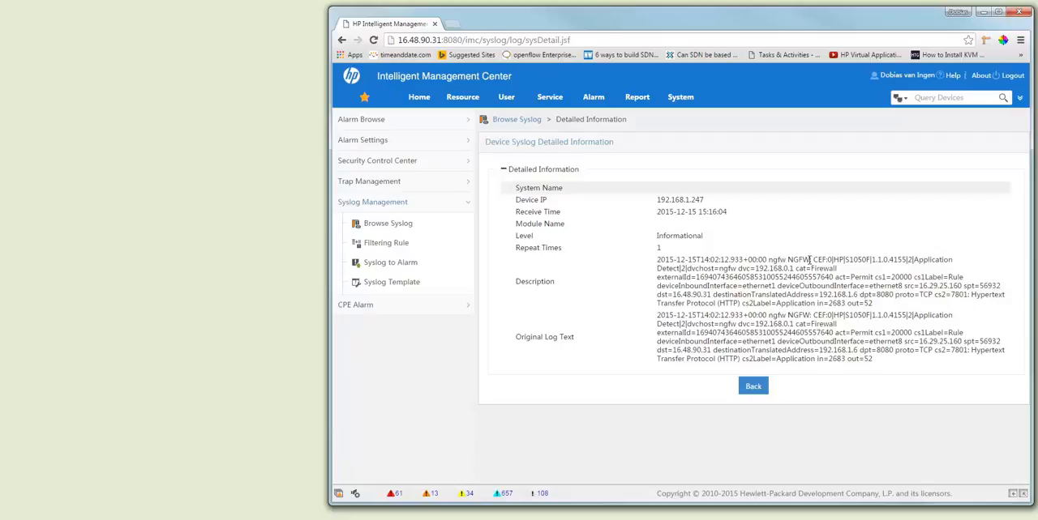
pyautogui.moveTo(918, 260); pyautogui.dragTo(932, 259)
pyautogui.moveTo(758, 277); pyautogui.dragTo(798, 273)
pyautogui.moveTo(852, 277); pyautogui.dragTo(875, 278)
pyautogui.moveTo(874, 307); pyautogui.dragTo(691, 268)
pyautogui.click(753, 386)
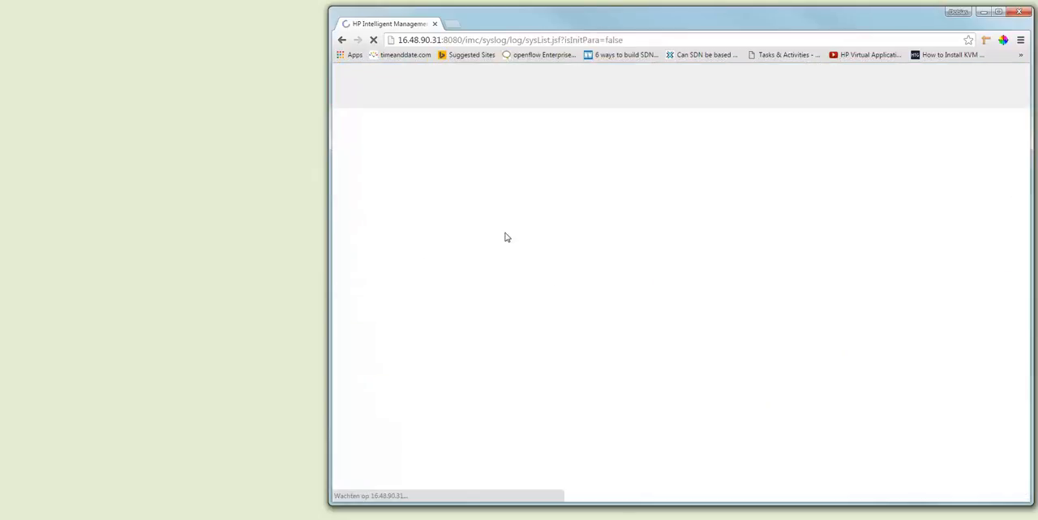
pyautogui.click(405, 231)
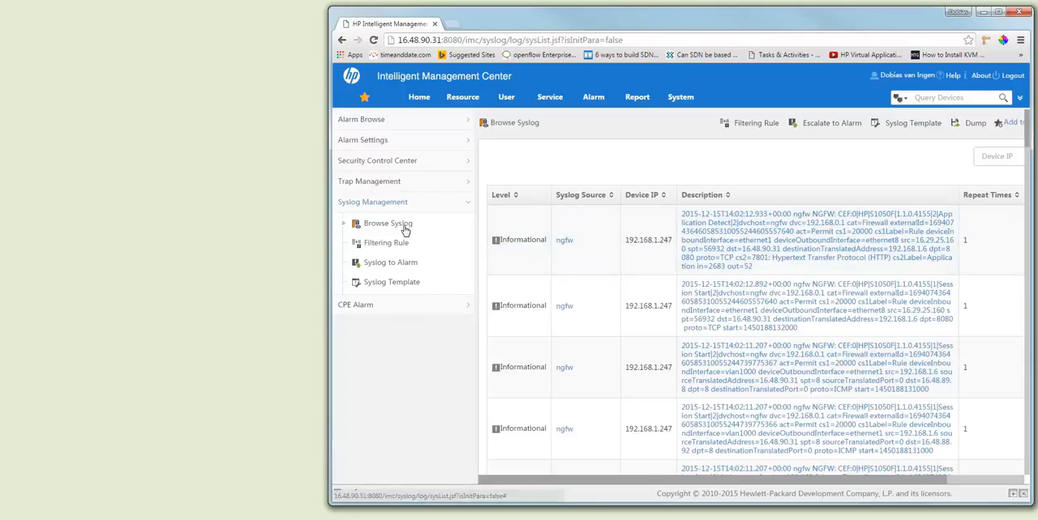